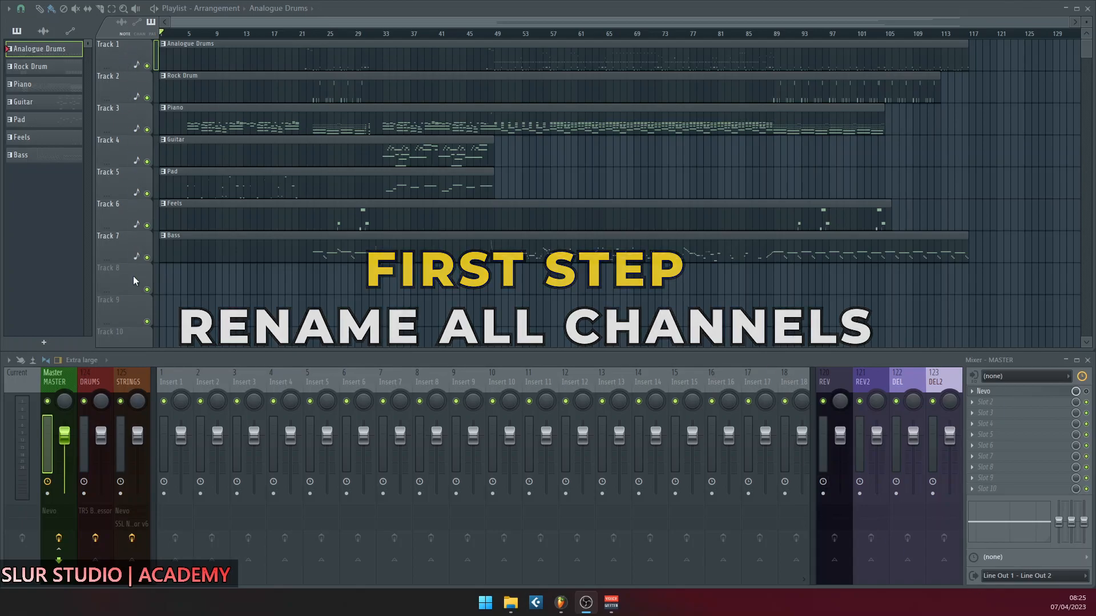
- Auto-name all seven playlist tracks after the clips they contain
click(158, 59)
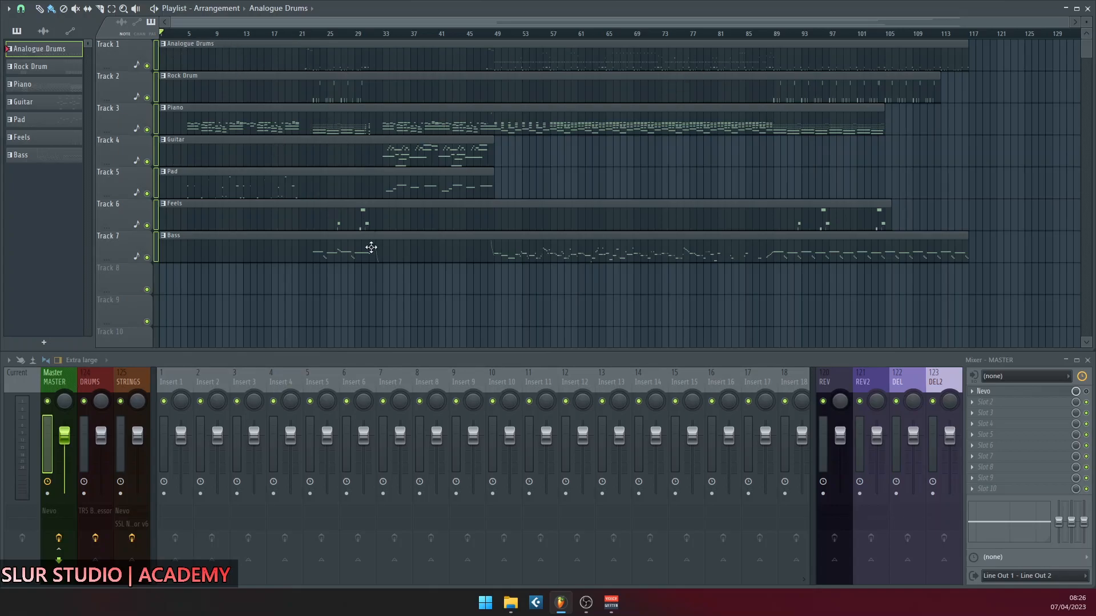
right_click(111, 52)
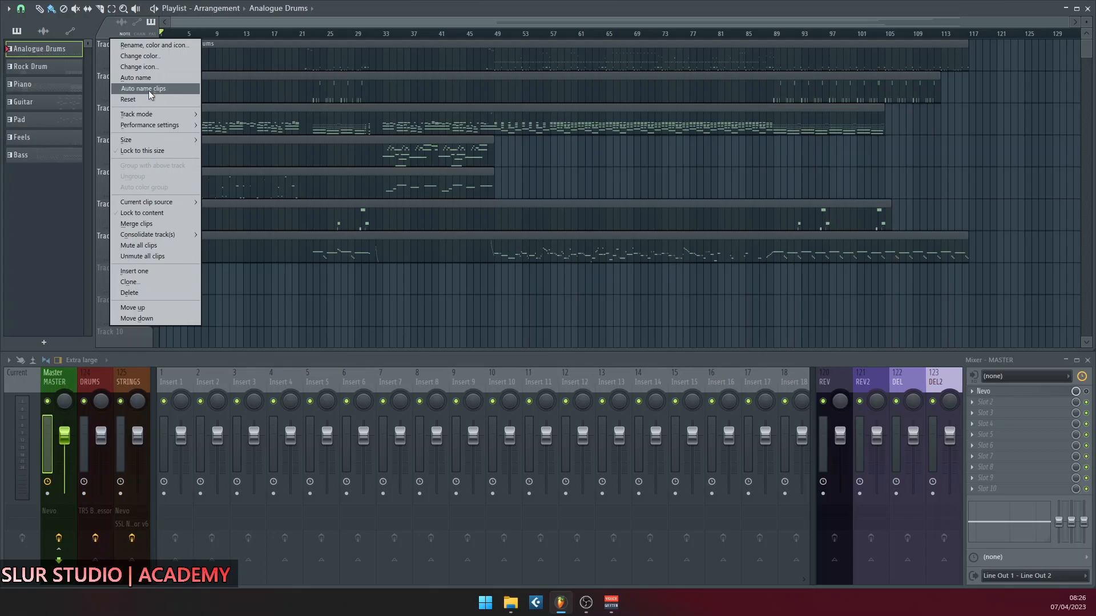
click(160, 78)
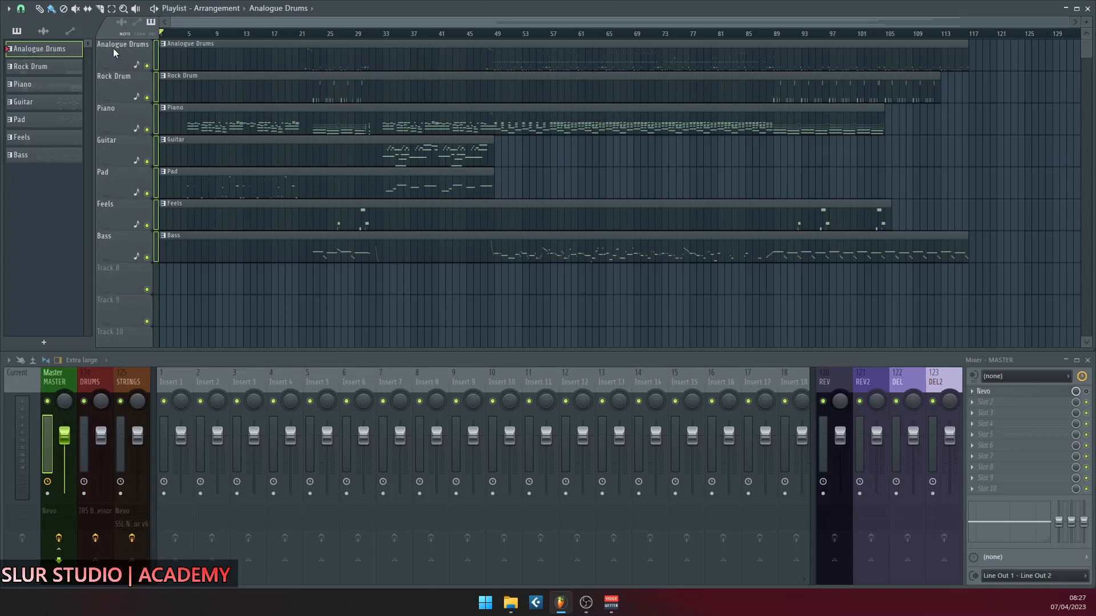
- Open the first playlist track's name for editing and keep it as Analogue Drums
click(153, 59)
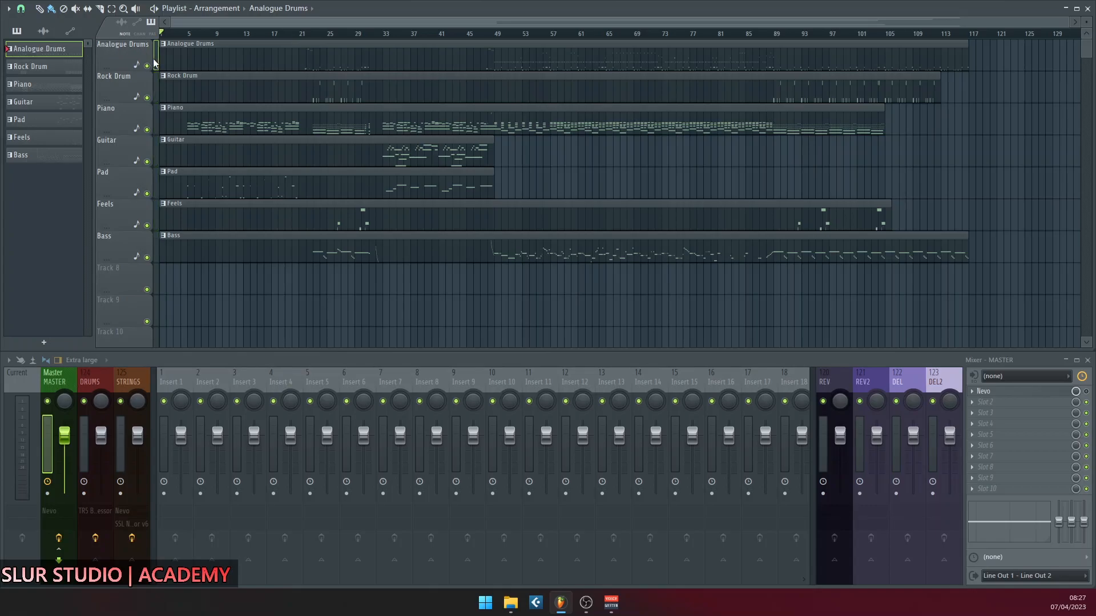
right_click(111, 50)
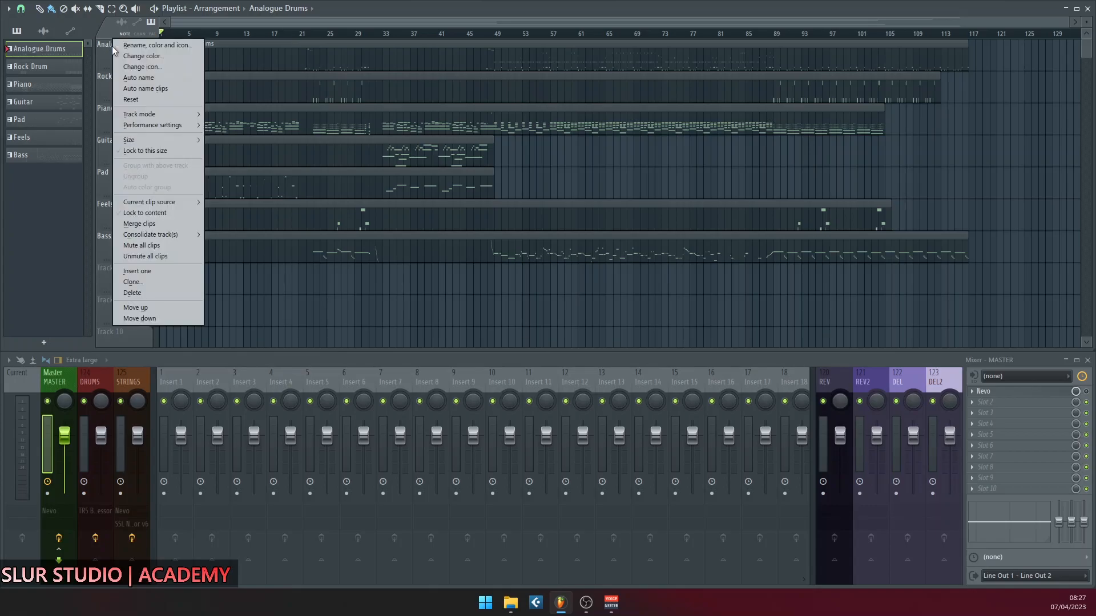
click(152, 46)
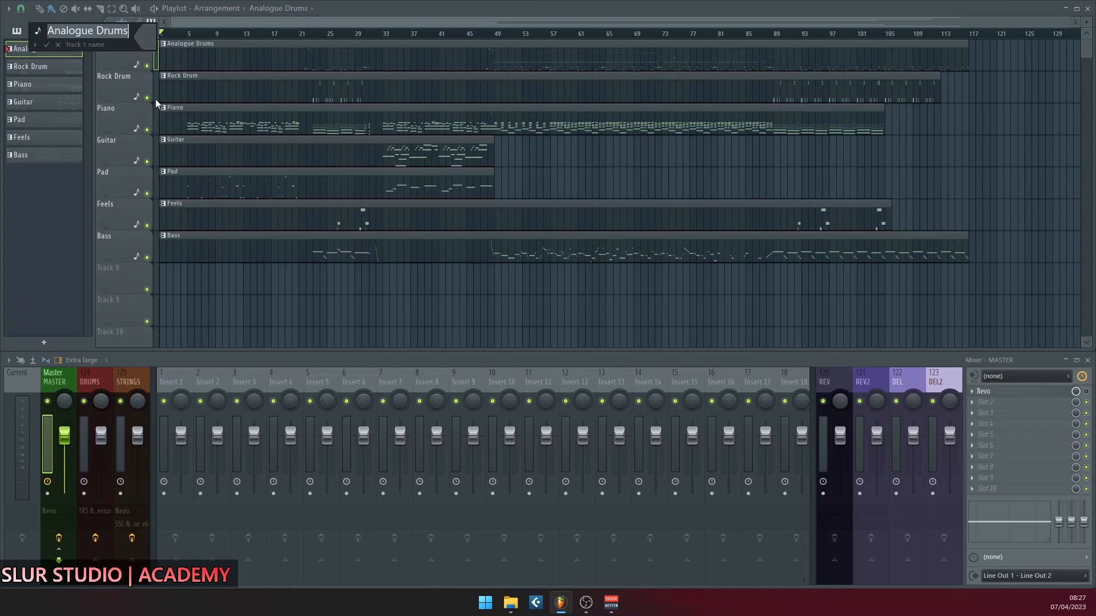
key(Return)
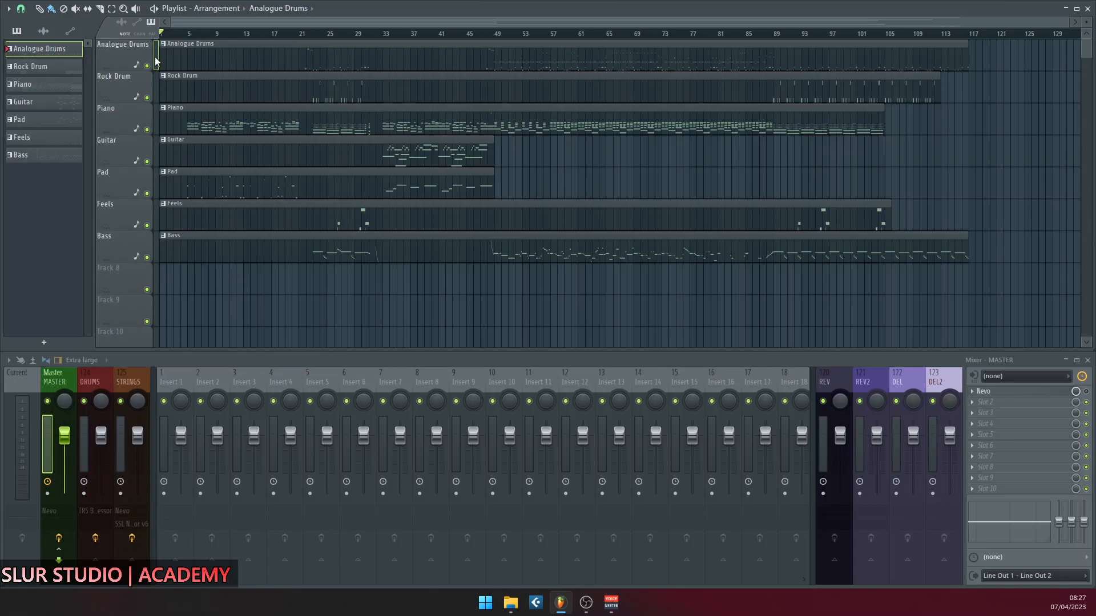
- Start exporting all playlist tracks from song start
click(10, 15)
mouse_move(12, 38)
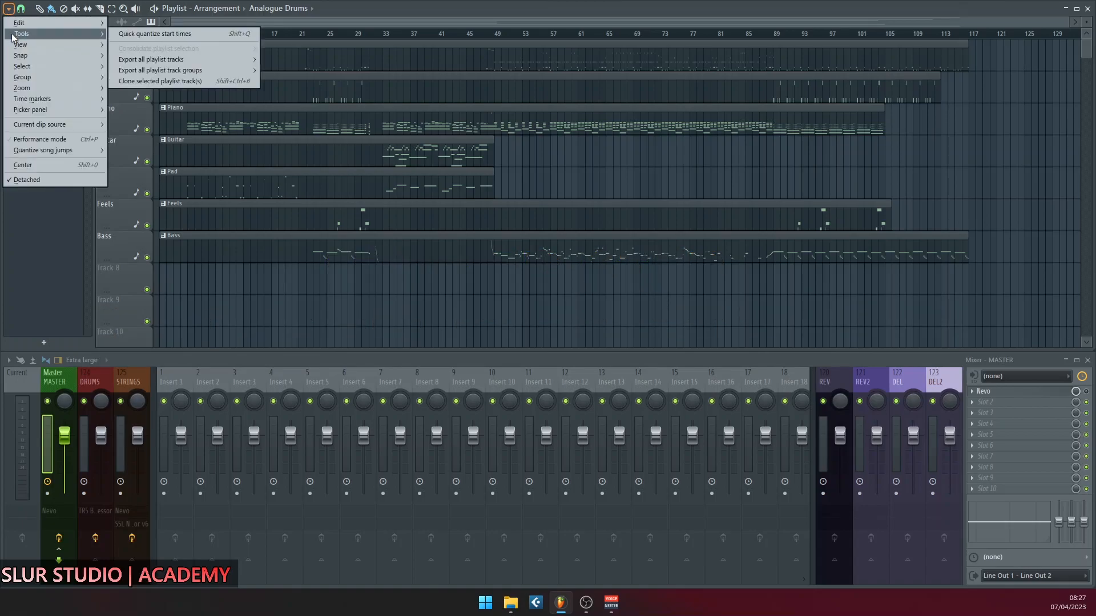
mouse_move(175, 58)
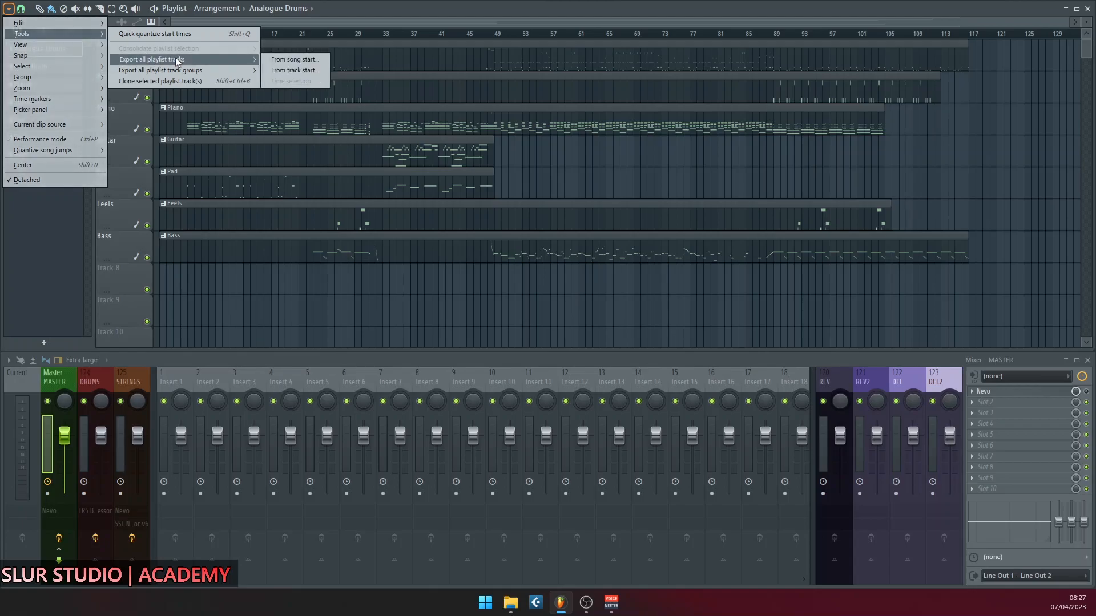
click(318, 59)
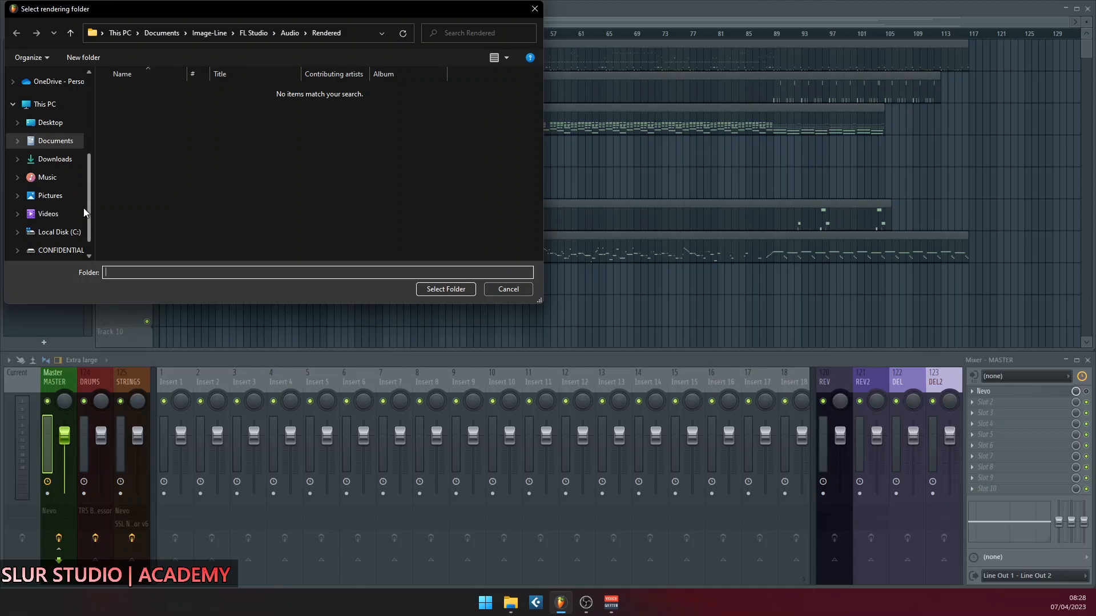
- Create a folder named Body Stems 165bpm 48khz on the Desktop for the rendered stems
click(47, 124)
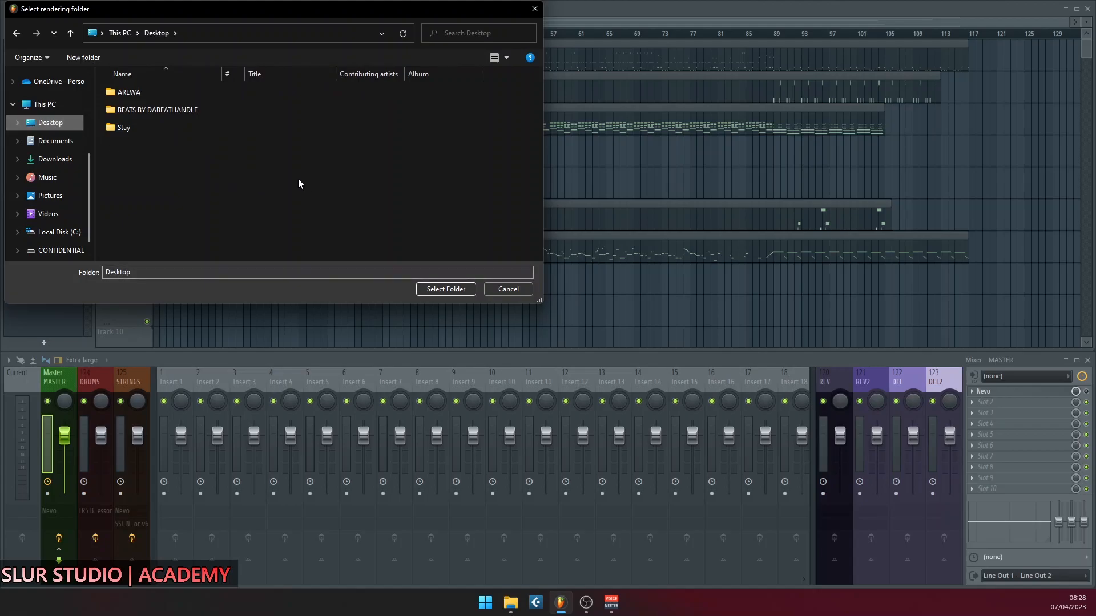
right_click(279, 169)
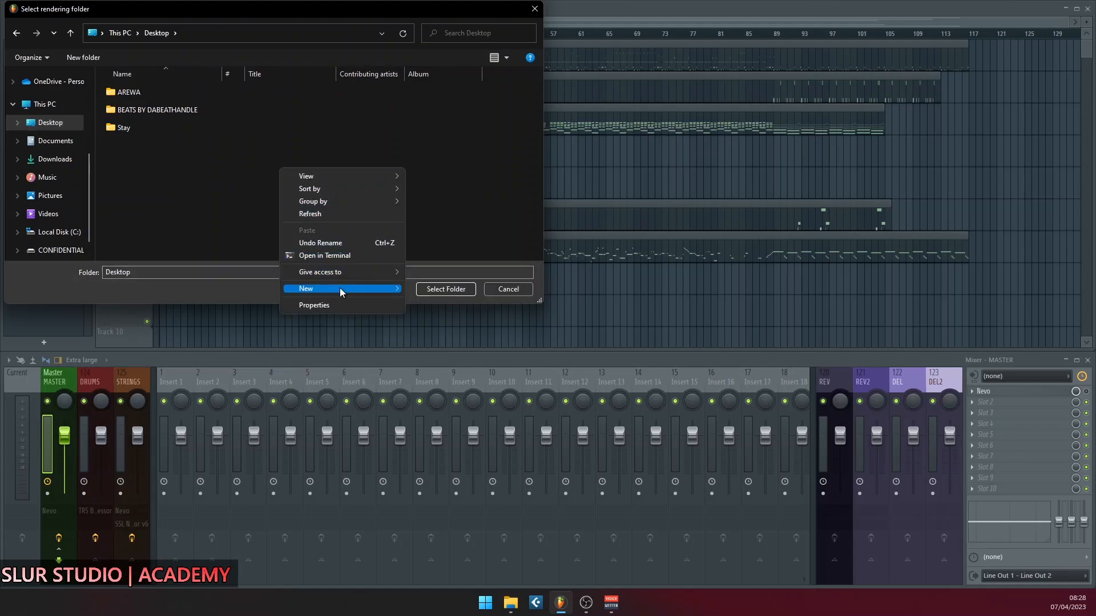
mouse_move(339, 288)
click(435, 291)
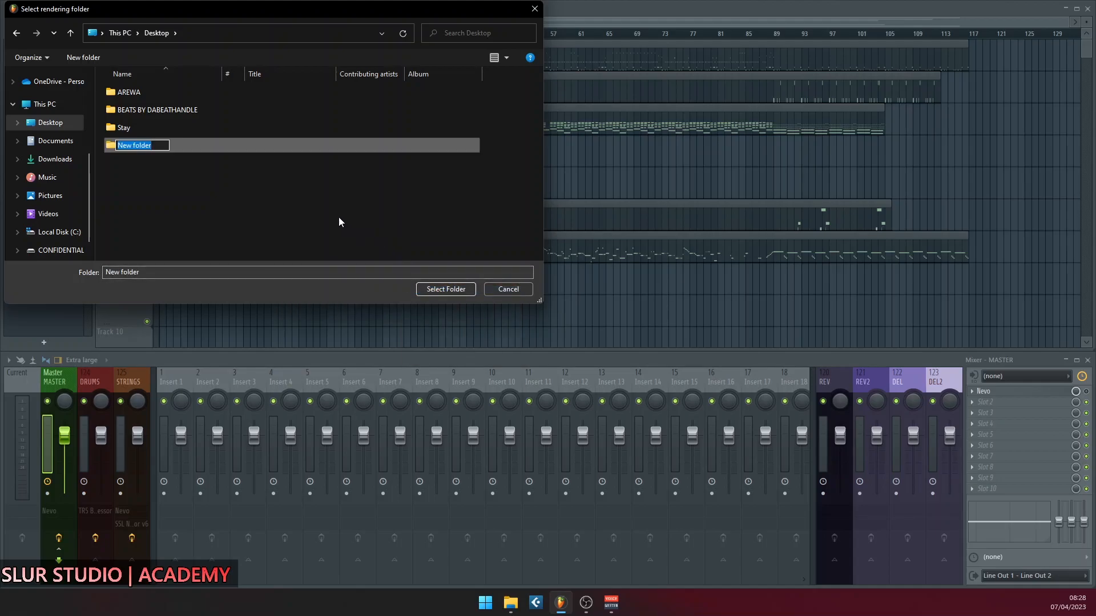
text(Body Stems)
text(165bpm)
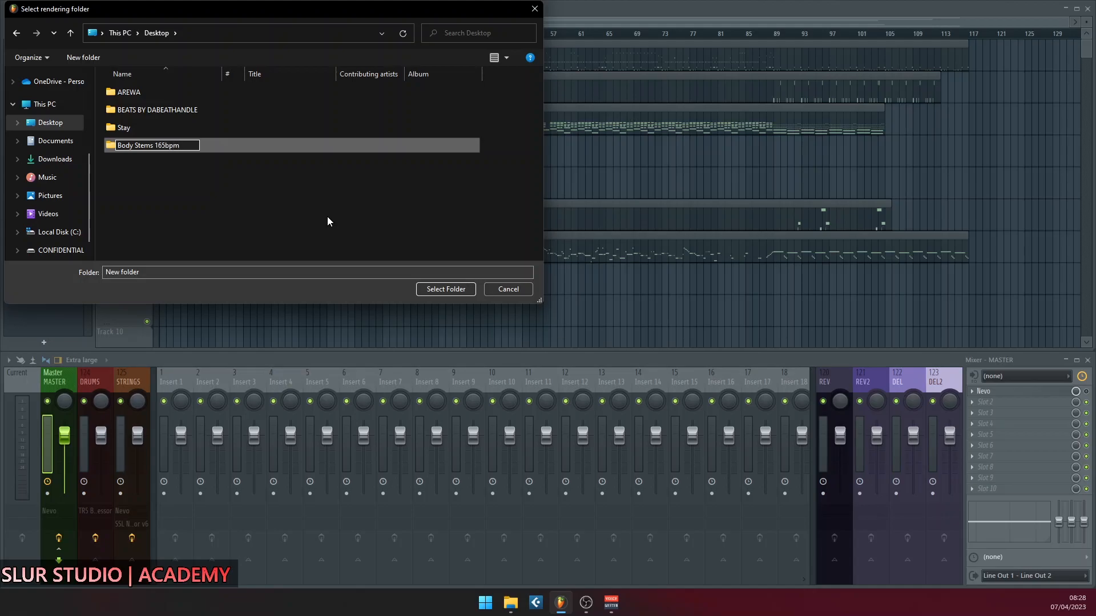
text( 48khz)
key(Return)
click(197, 182)
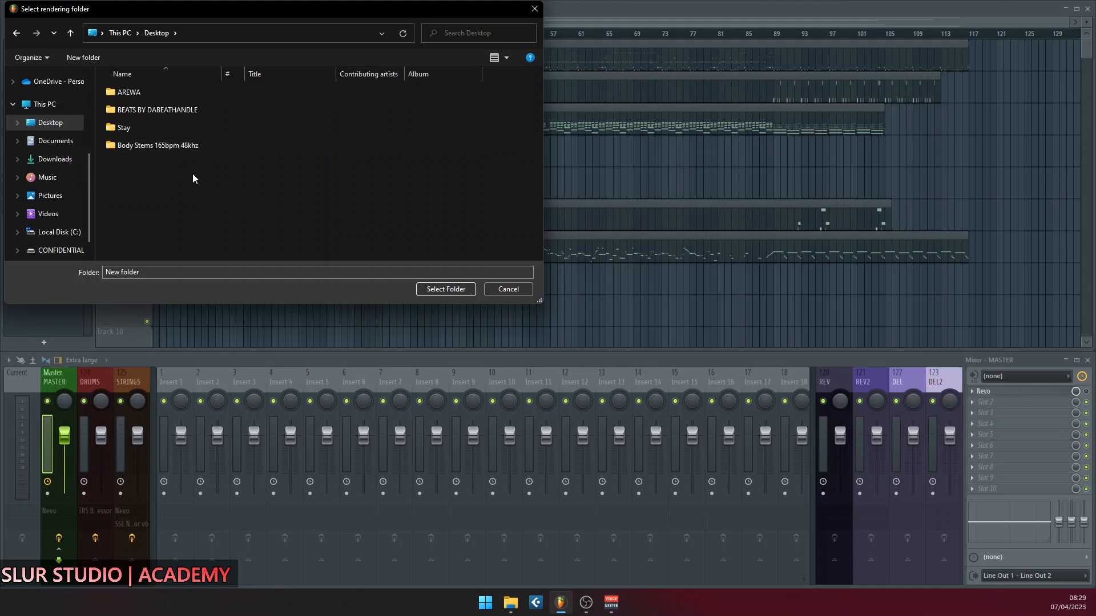
- Choose the Body Stems 165bpm 48khz folder as the render destination and review the resampling options, keeping 512-point sinc
double_click(180, 146)
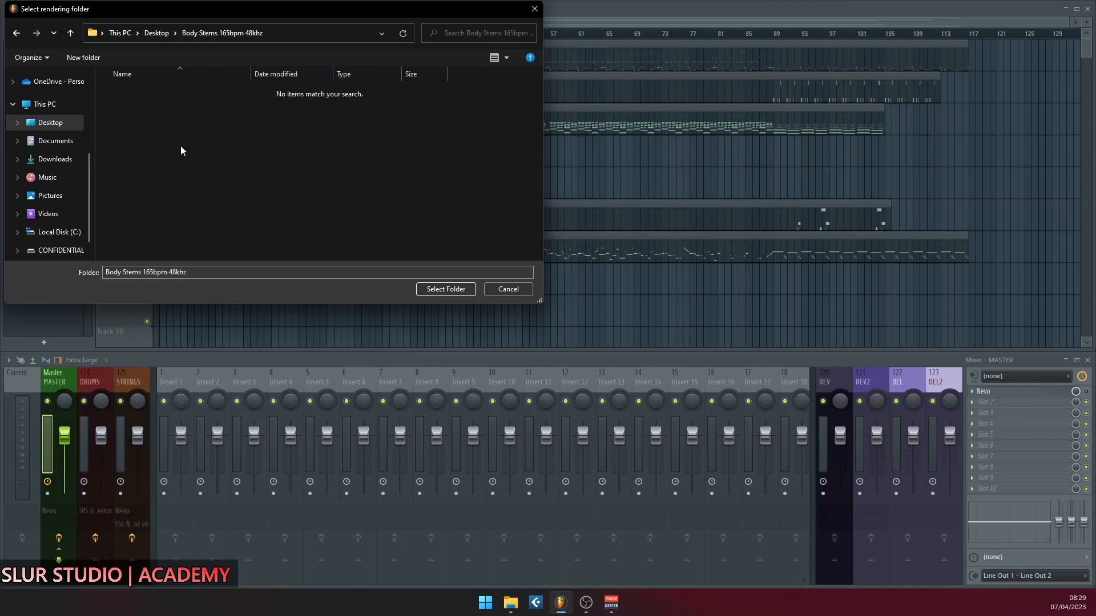
click(431, 292)
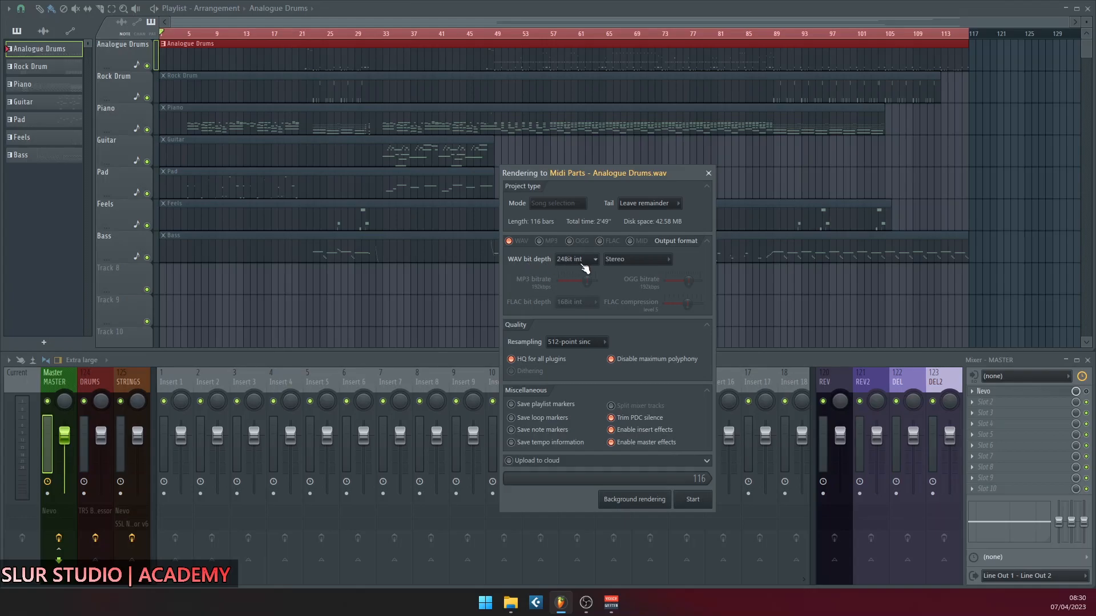
click(594, 345)
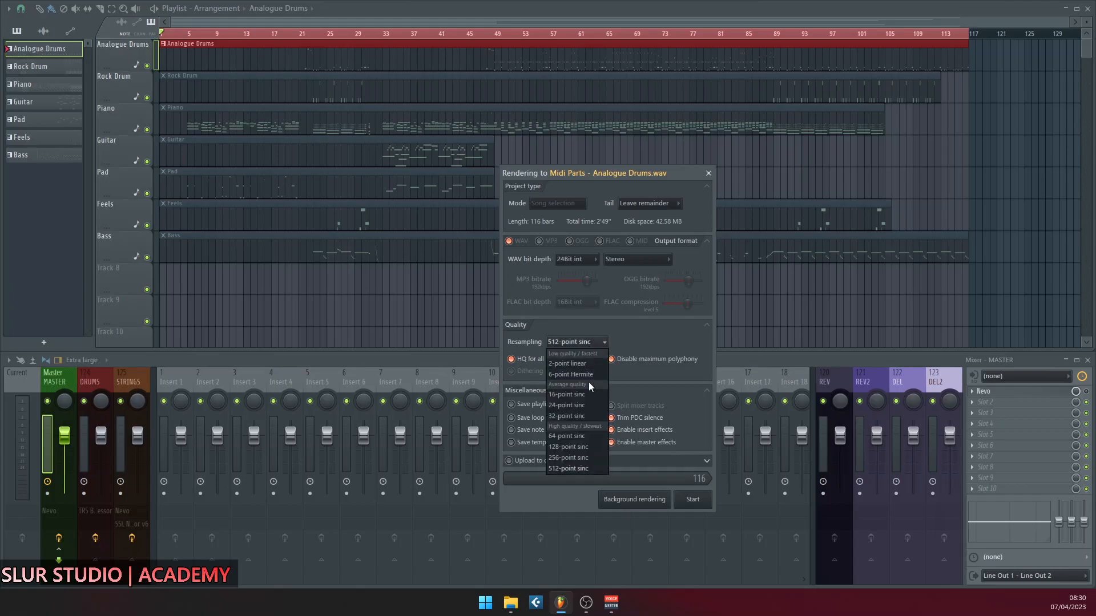
click(648, 327)
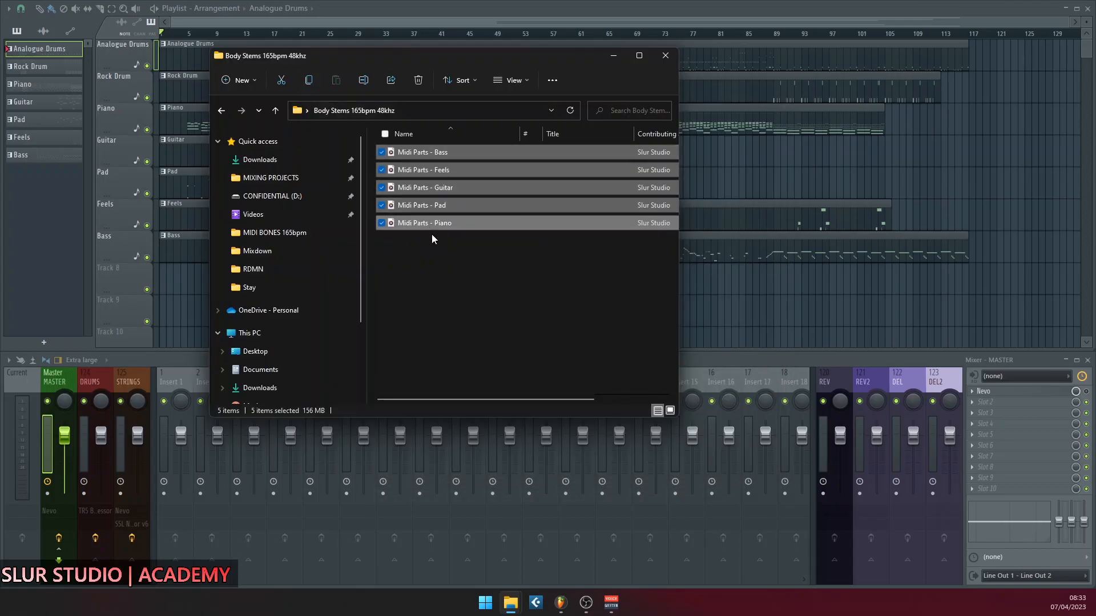
click(519, 277)
drag(498, 271, 403, 110)
click(465, 301)
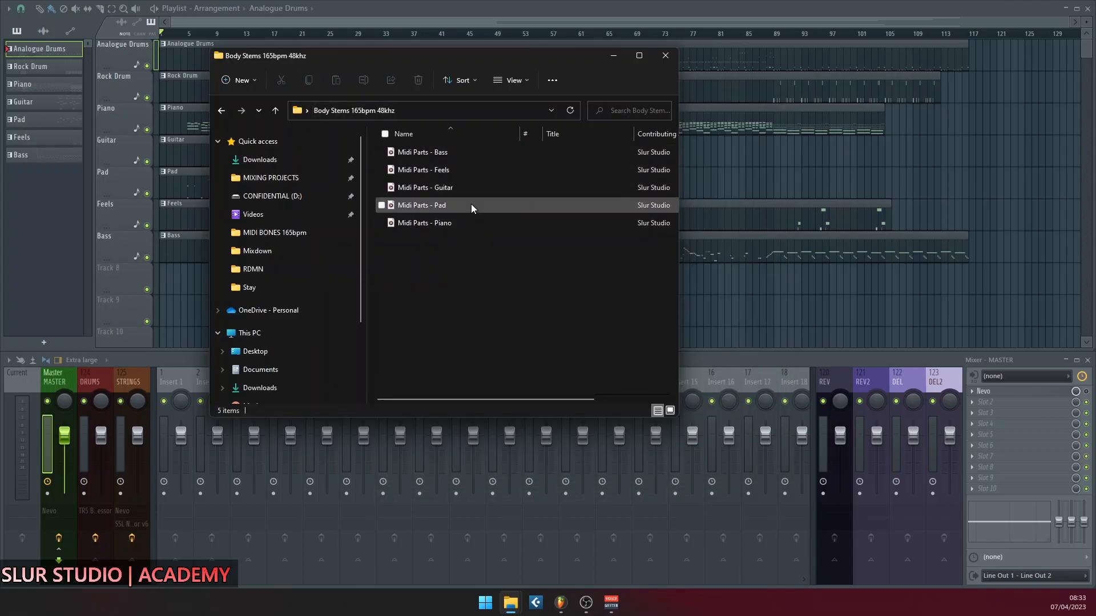
drag(483, 283, 331, 83)
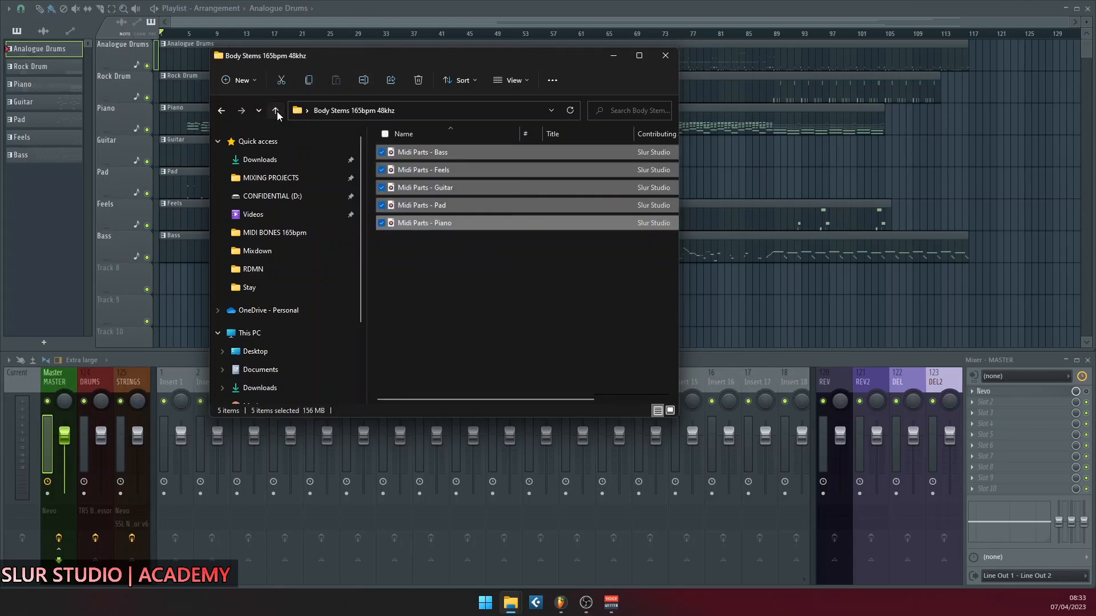
- Reopen the stems folder and compress all five Midi Parts files into the archive Body Stems 165bpm 48khz.rar
click(275, 111)
double_click(566, 385)
drag(403, 261, 417, 149)
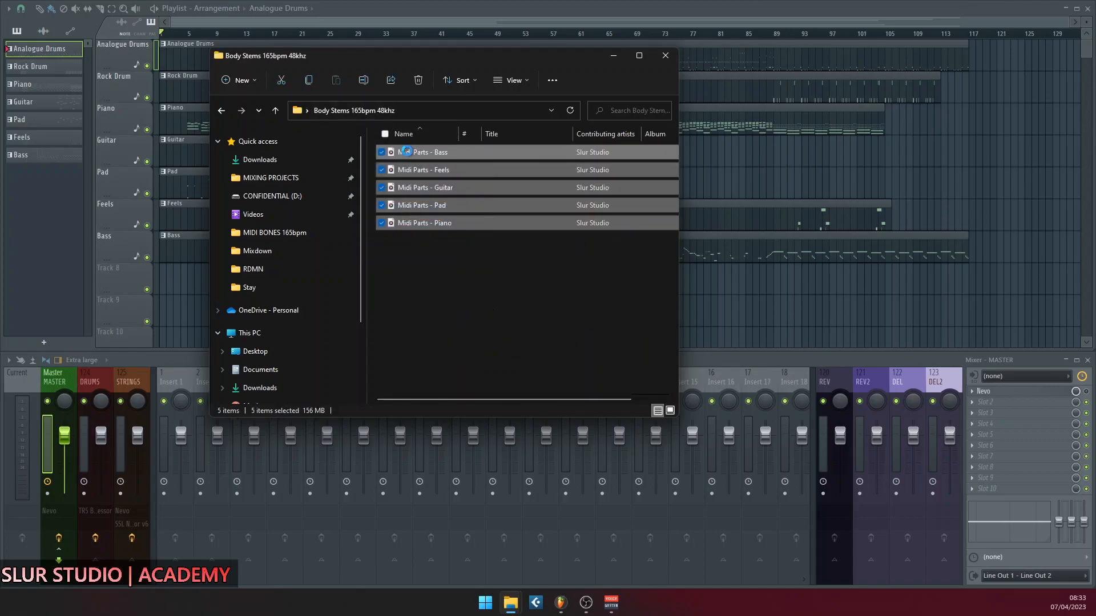
right_click(407, 150)
click(435, 267)
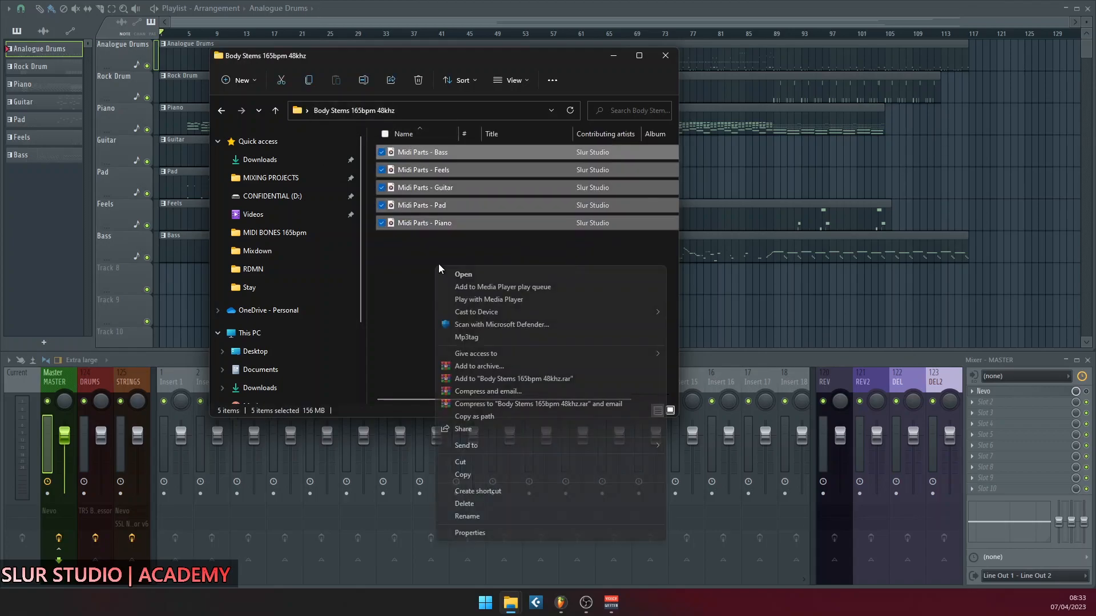
click(546, 379)
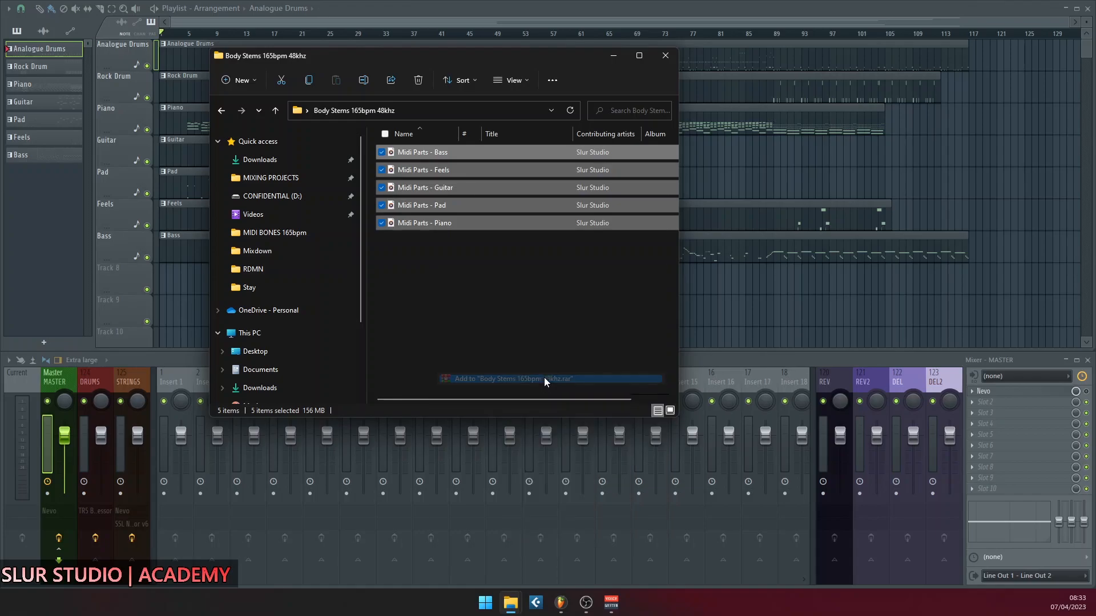
click(494, 314)
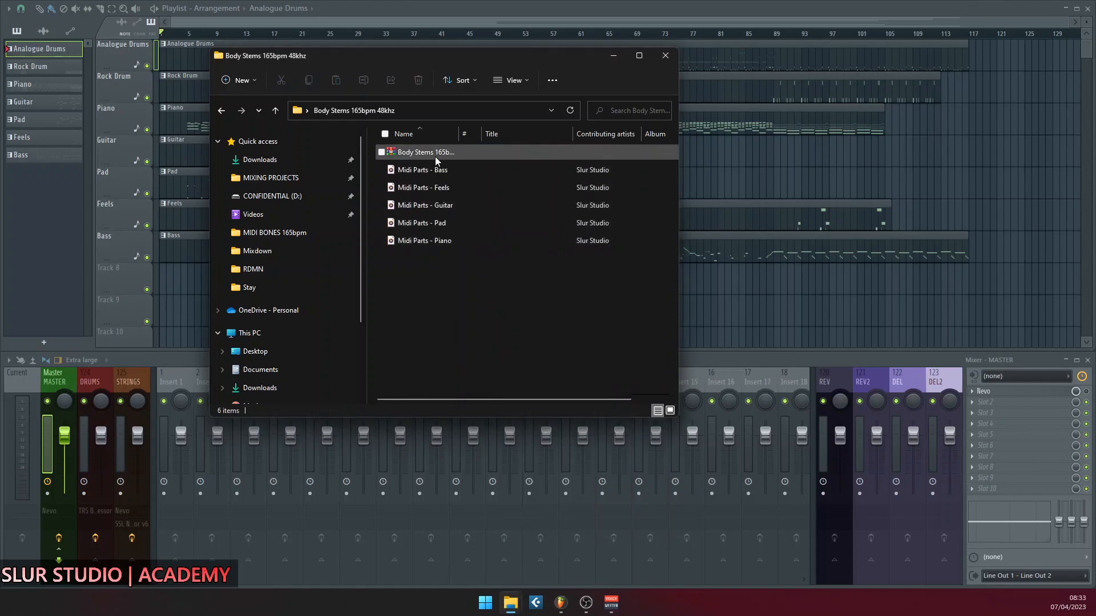
- Widen the Name column to fit the archive's full name and extract the archive's contents into the current folder
click(457, 152)
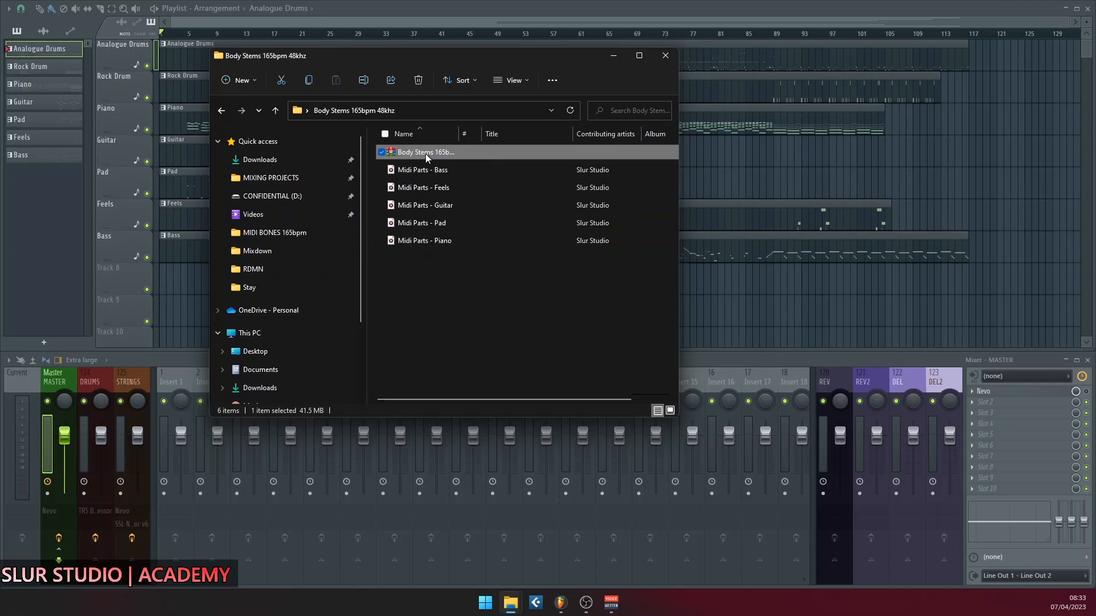
drag(459, 134, 557, 124)
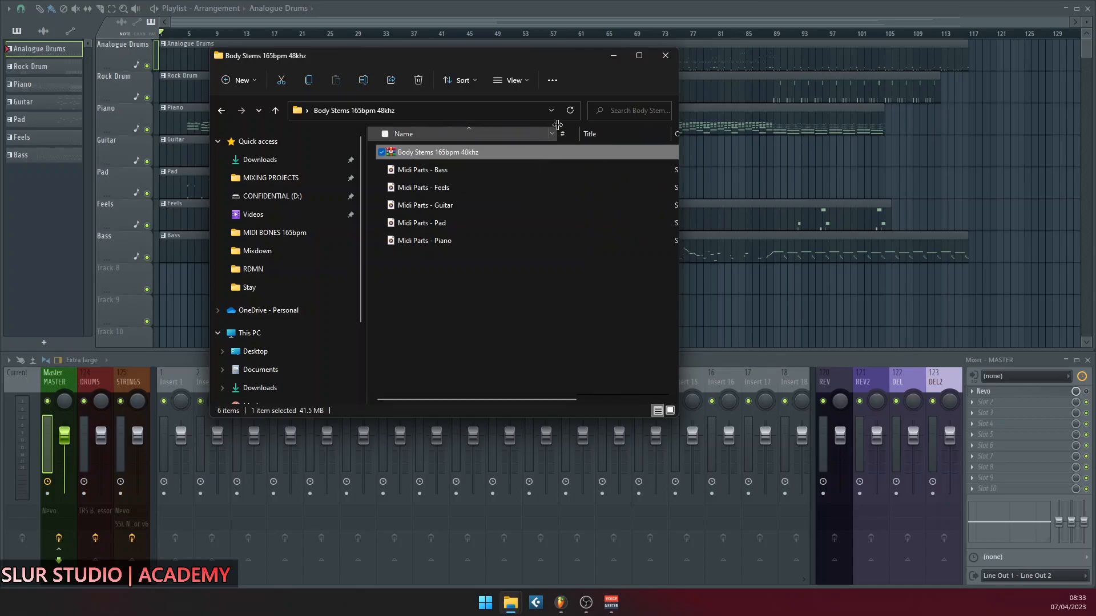
right_click(431, 150)
click(481, 283)
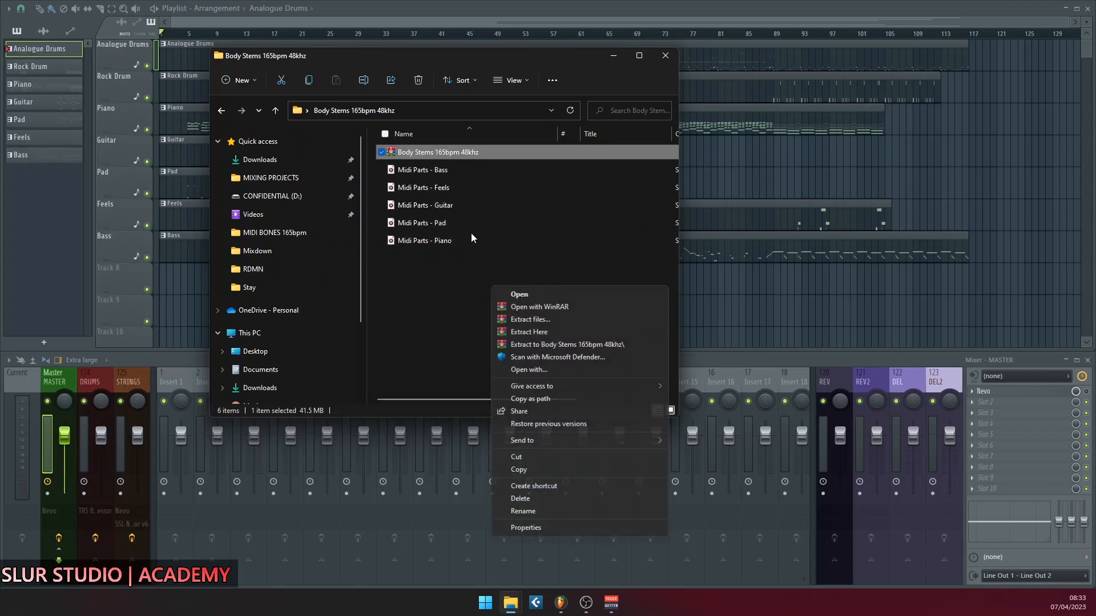
click(535, 333)
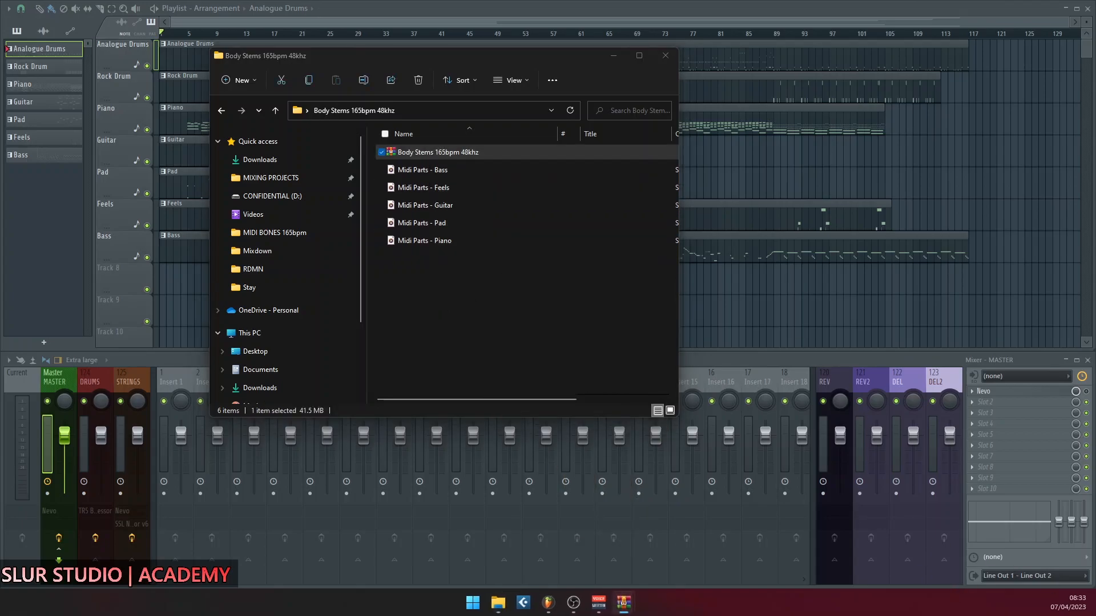
click(492, 304)
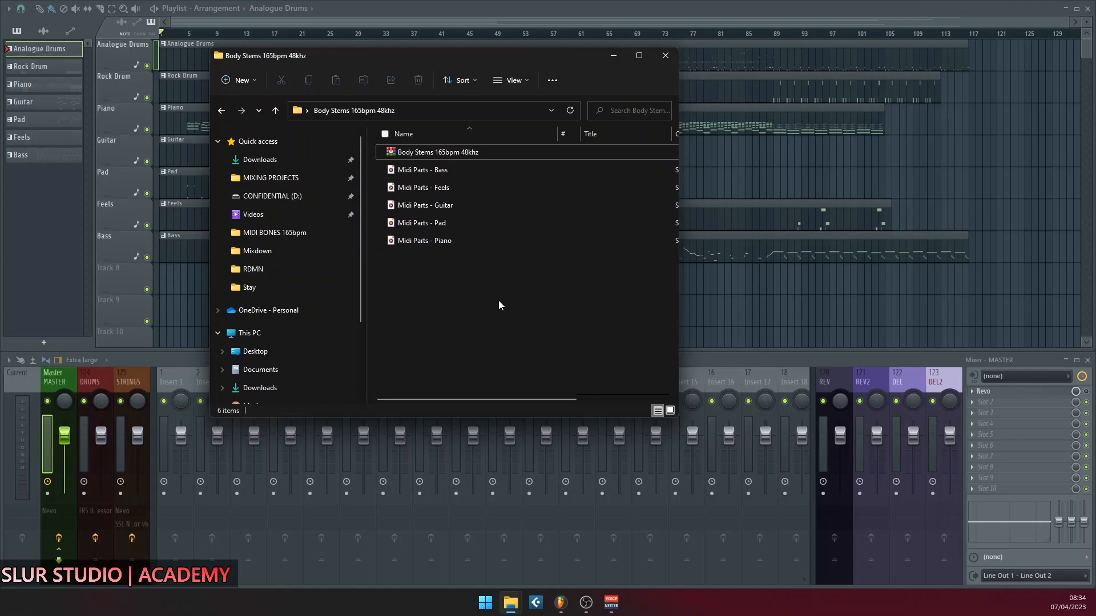
- Compare the combined size of the five Midi Parts stems with the size of the Body Stems 165bpm 48khz archive
drag(478, 310, 382, 172)
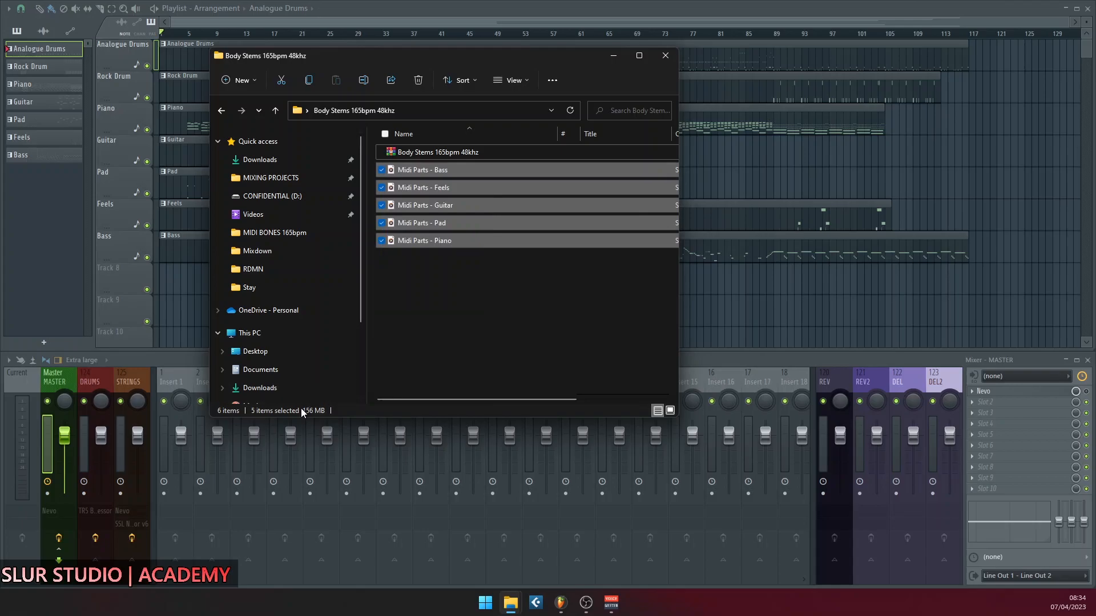
click(421, 355)
click(414, 152)
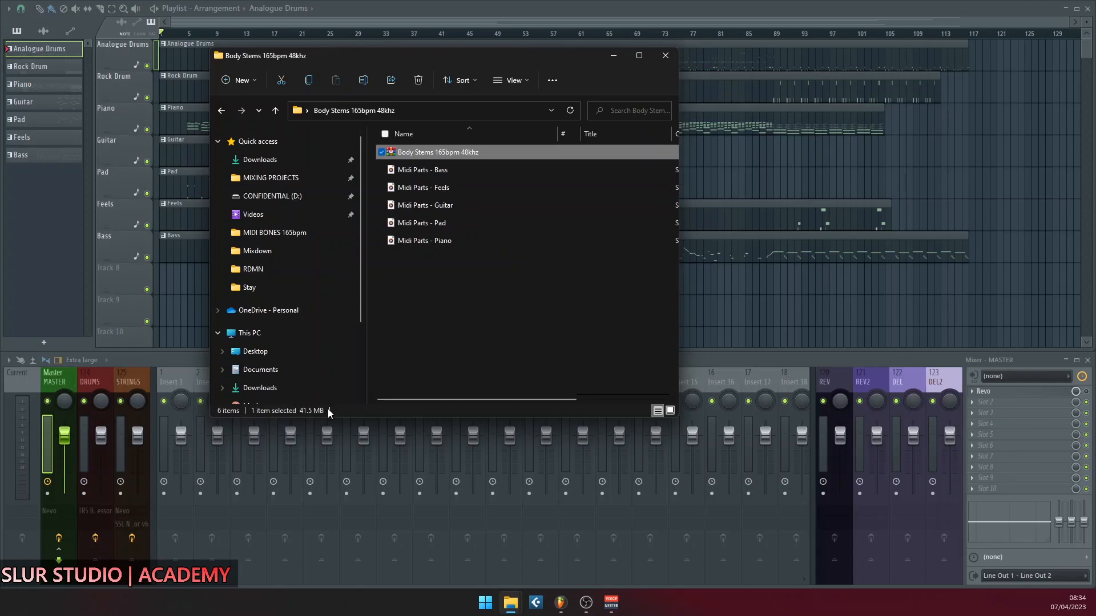
drag(468, 309, 374, 169)
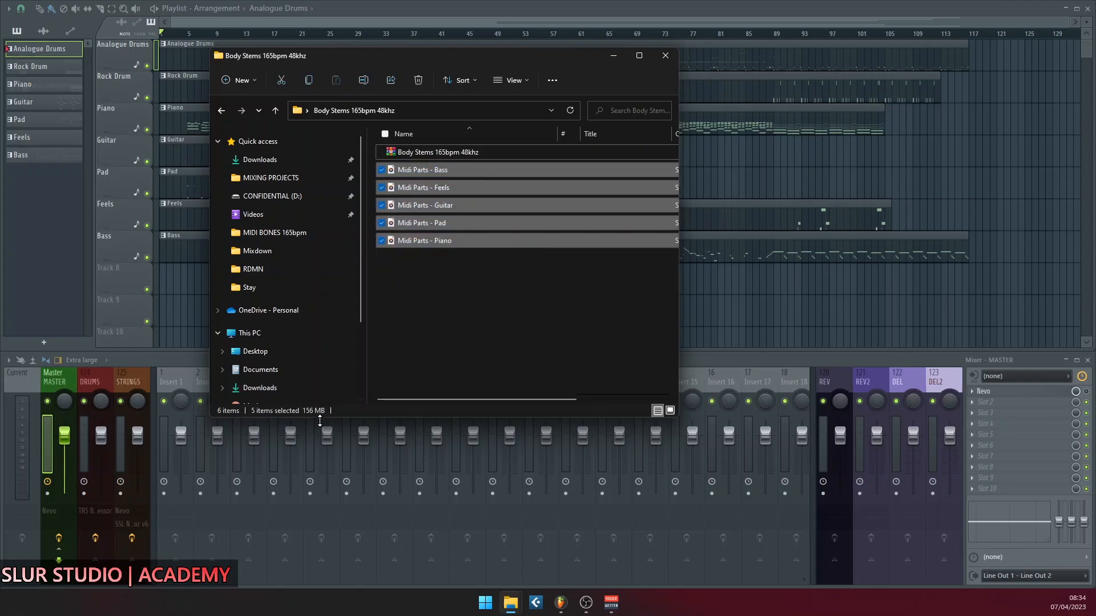
click(431, 308)
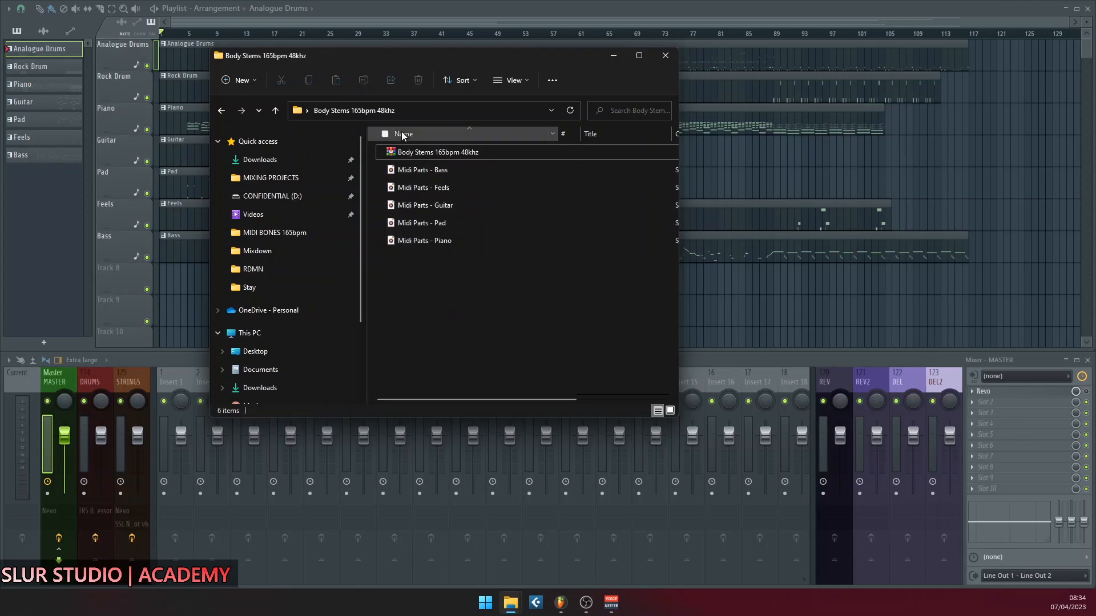
click(415, 152)
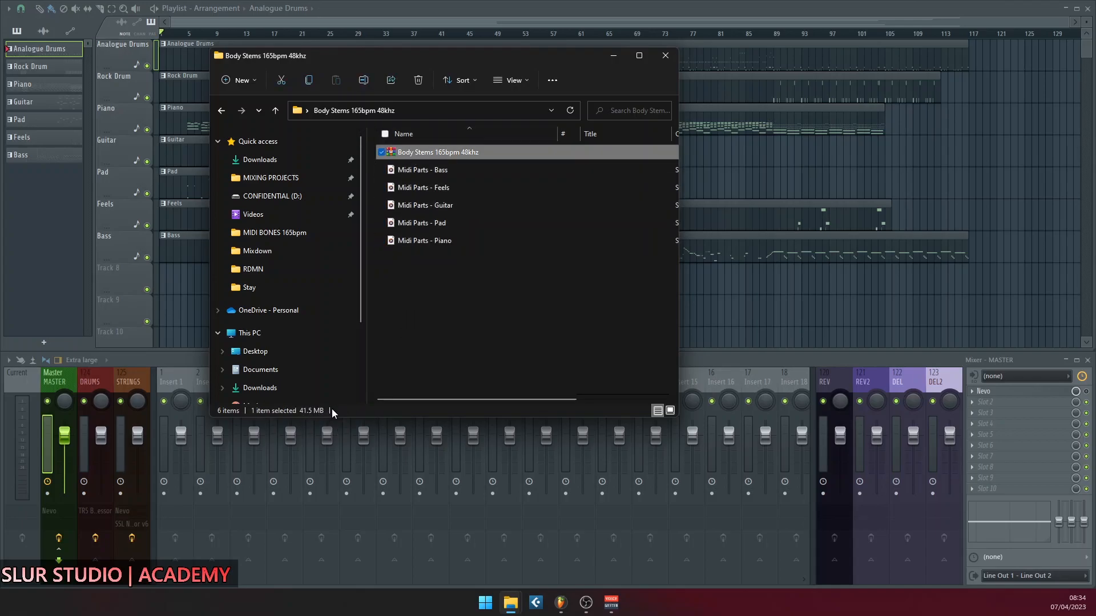
- Recheck the selected file sizes in the stems folder, ending on the Body Stems 165bpm 48khz archive
drag(469, 318, 412, 152)
click(412, 152)
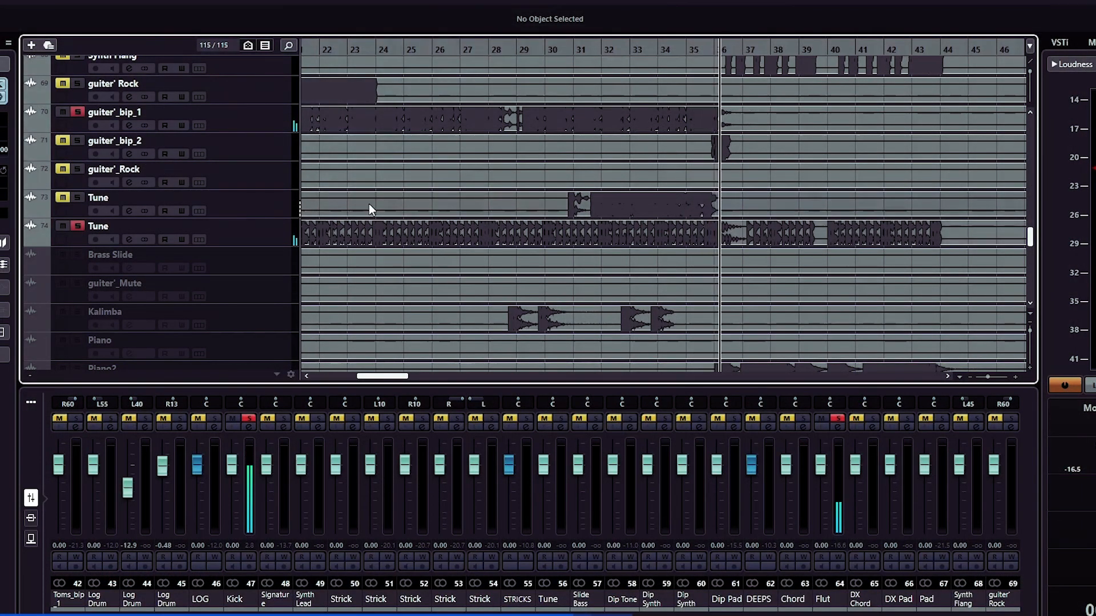
- Switch to the Cubase session and examine its arrangement during playback, covering the guitar, Tune, piano, vocal, synth and percussion tracks
scroll(531, 208, down, 3)
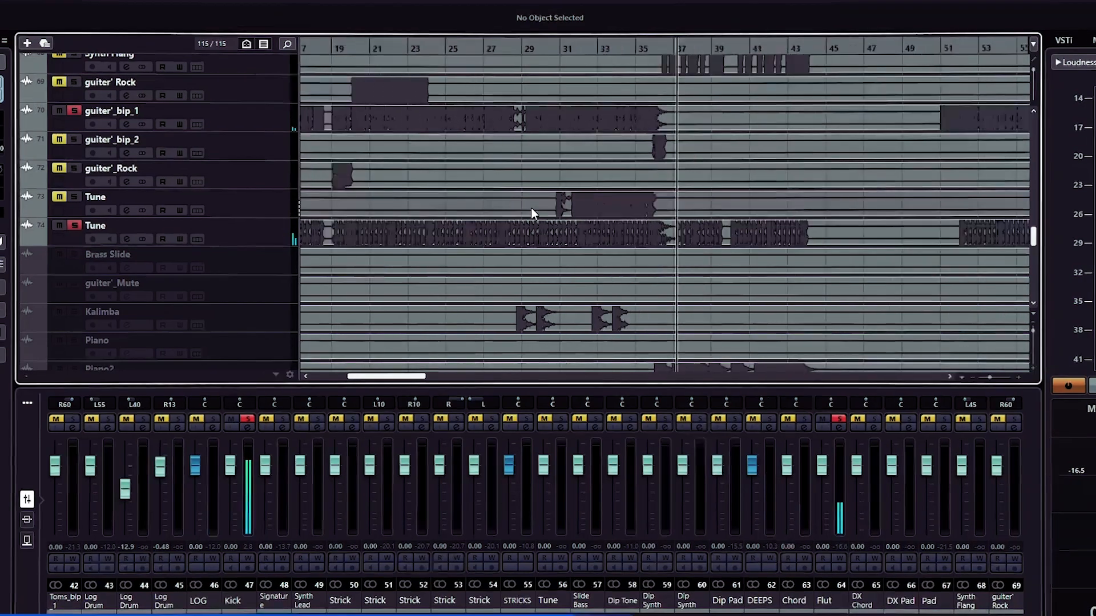
scroll(531, 208, down, 1)
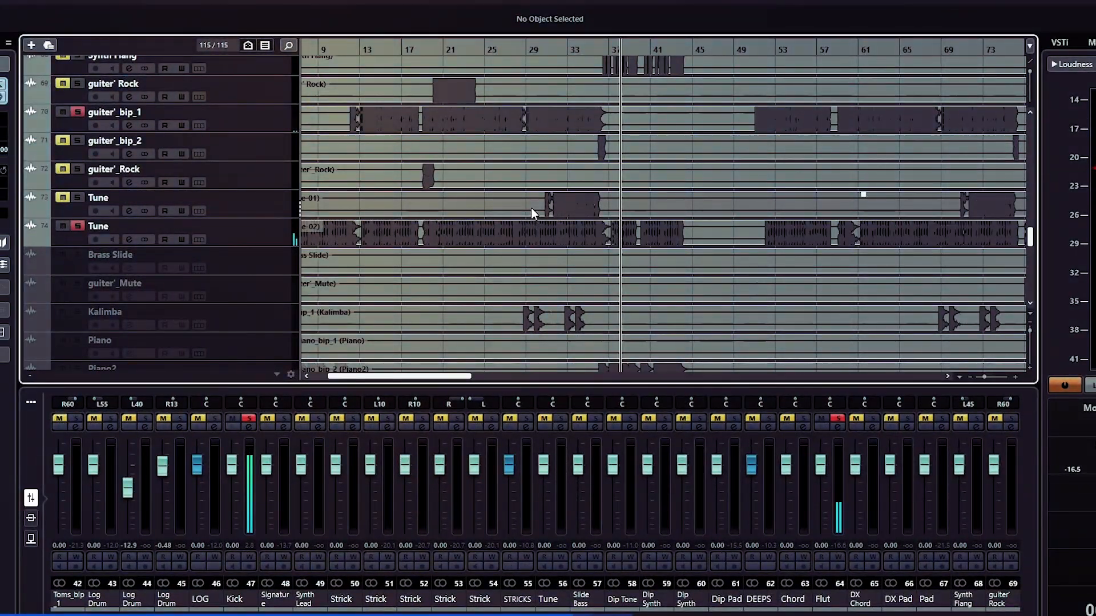
scroll(530, 208, down, 5)
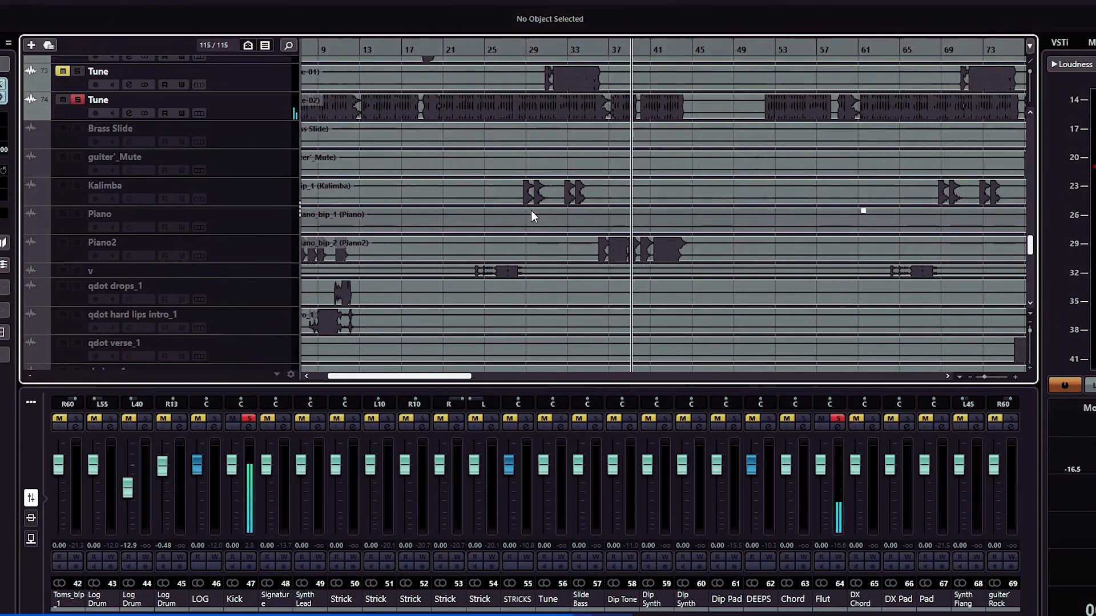
scroll(669, 228, up, 1)
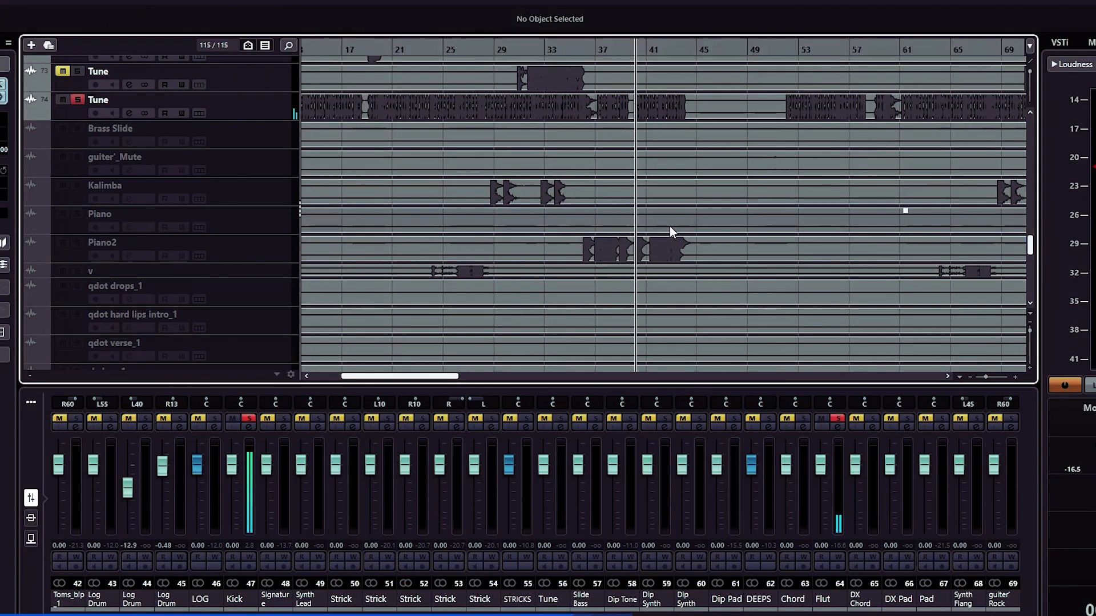
scroll(625, 178, up, 5)
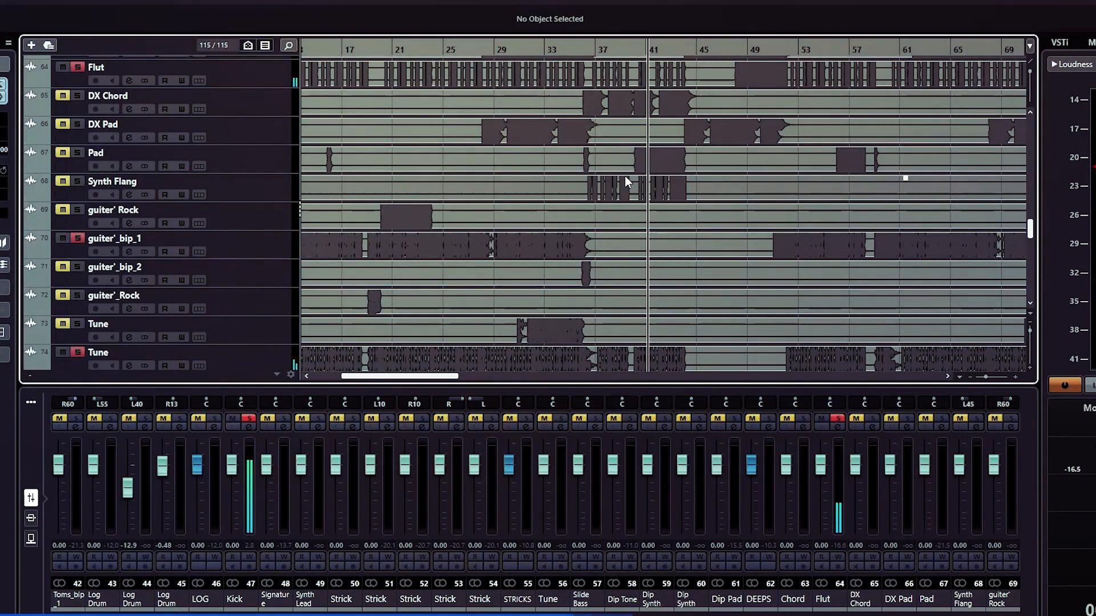
key(h)
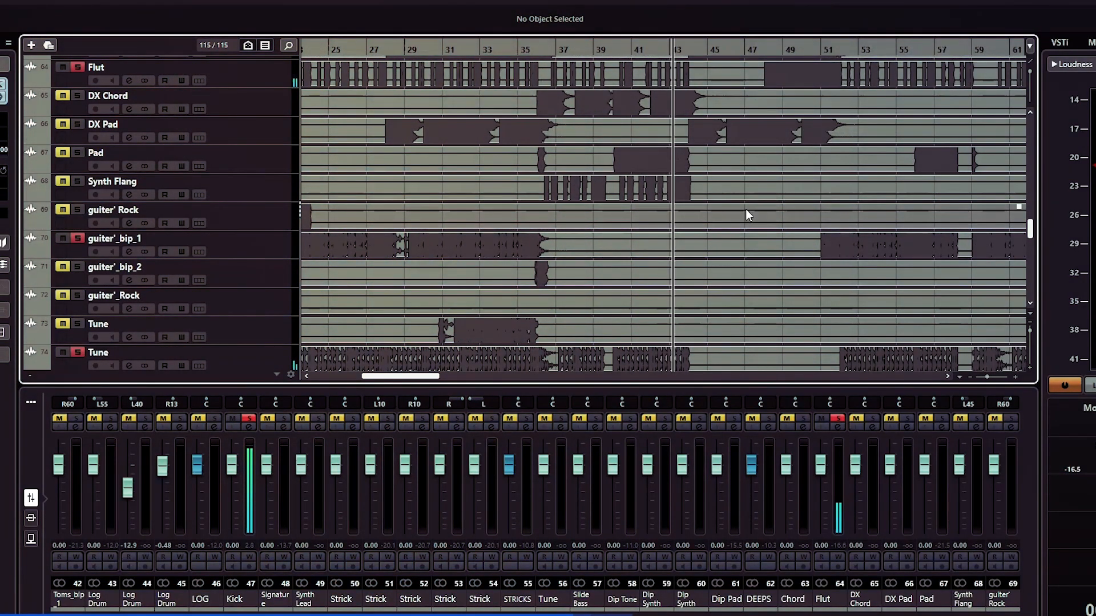
scroll(809, 167, up, 2)
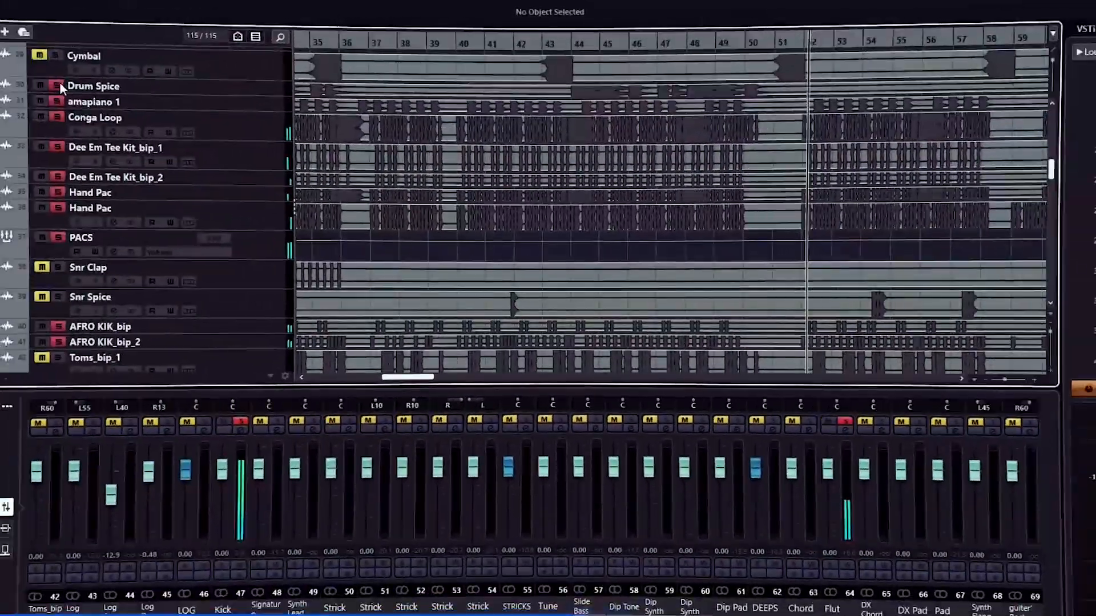